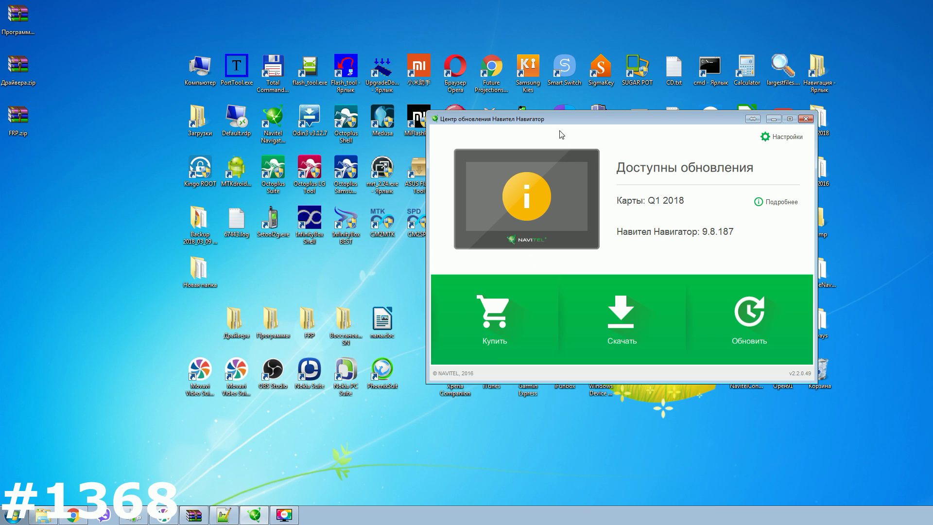
Minimize the Navitel update center and switch to Chrome to view the SUPRA firmware updates on the Navitel site.
left_click(266, 137)
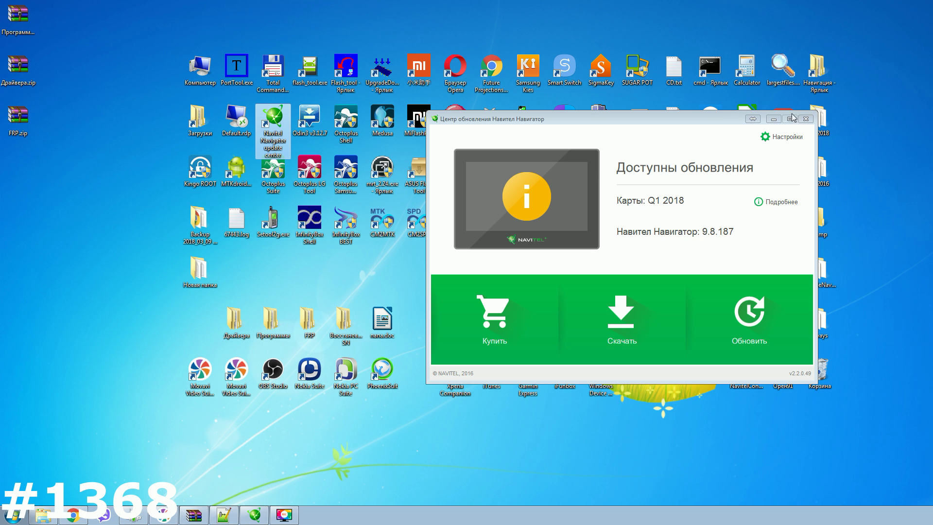
left_click(774, 119)
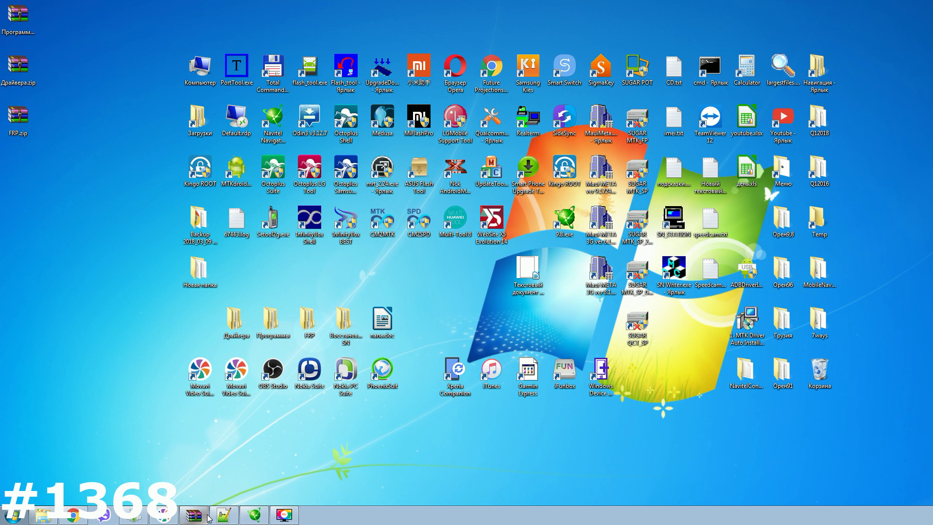
mouse_move(197, 520)
mouse_move(74, 519)
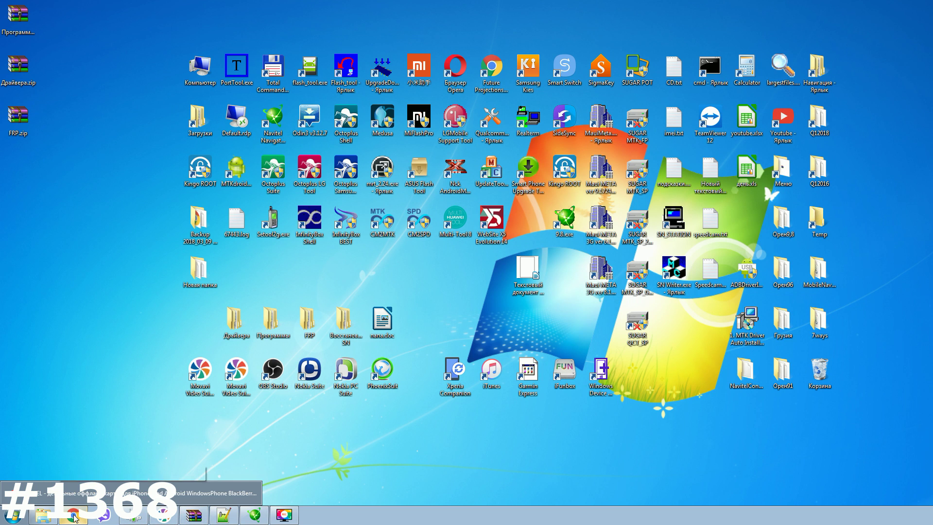
left_click(74, 516)
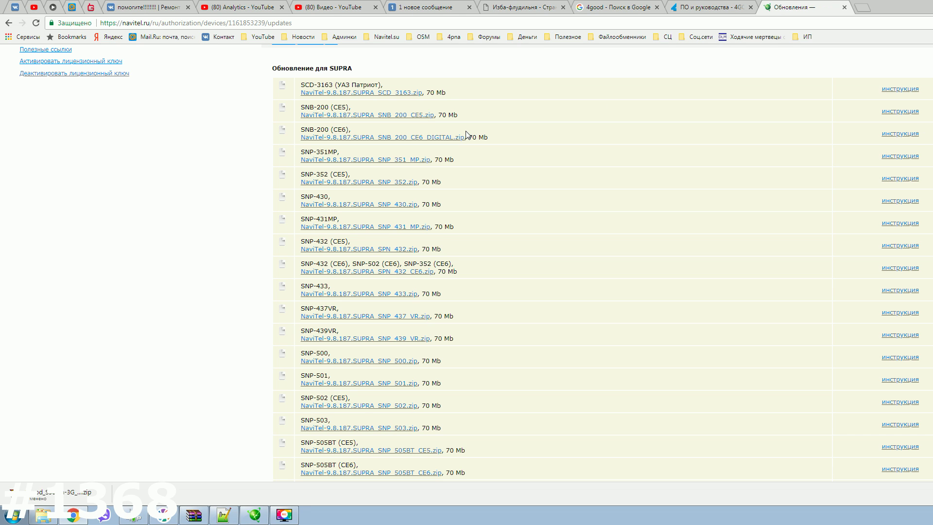
View the root contents of the Secure Digital/MMC (I:) card in Windows Explorer, then minimize the Explorer window.
left_click(44, 515)
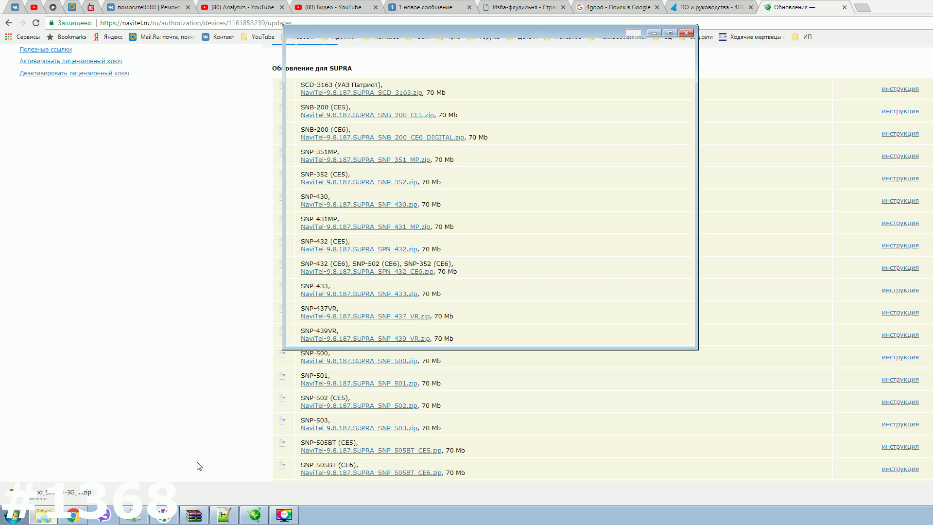
left_click(320, 264)
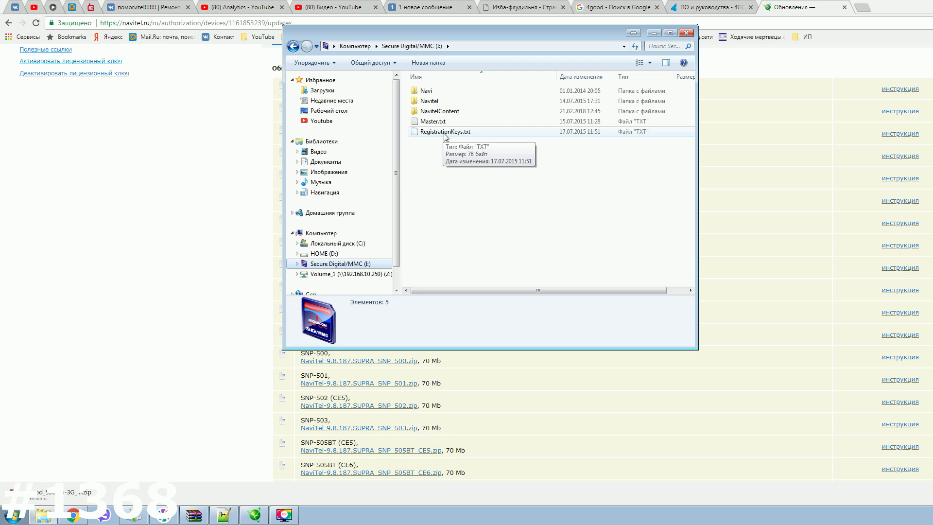
left_click(654, 34)
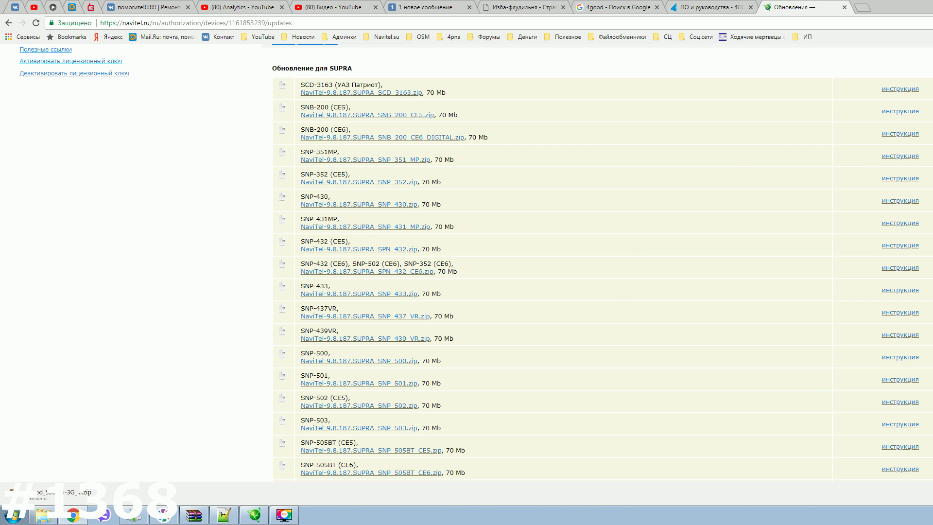
Open the Secure Digital/MMC (I:) card from Computer over the bare desktop and move its window aside.
key("super+d")
double_click(199, 68)
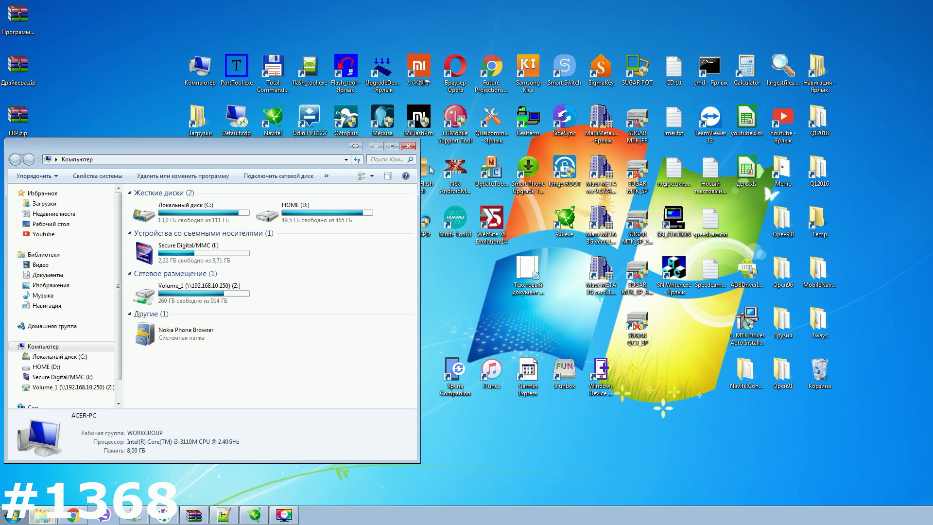
double_click(228, 261)
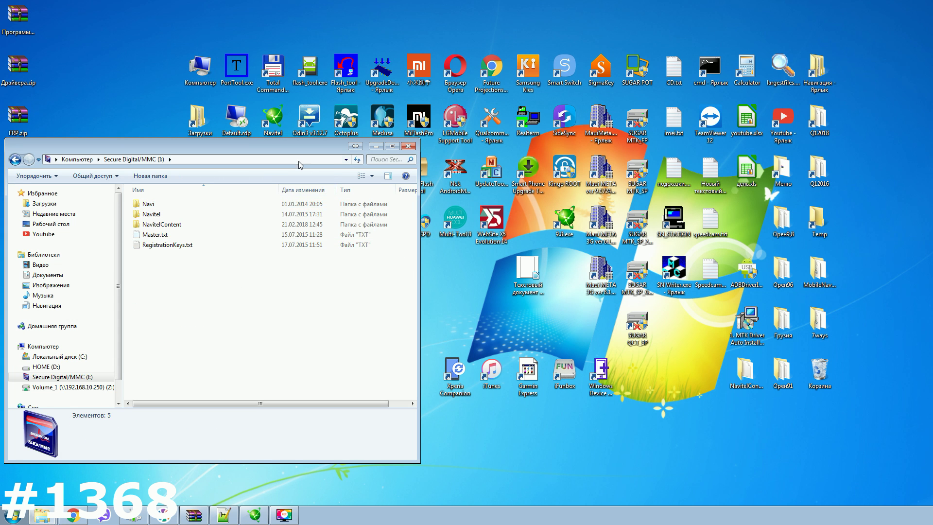
left_click_drag(310, 149, 662, 157)
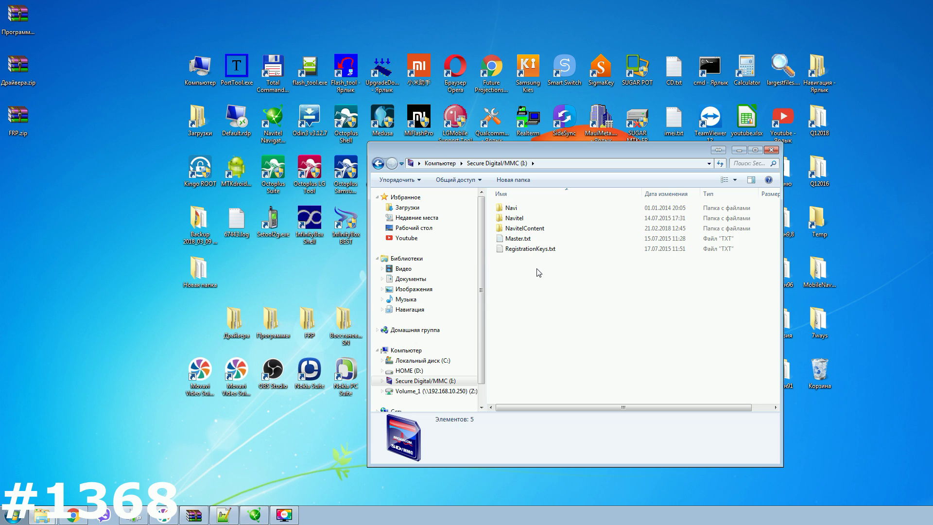
Open the Q12018 folder from the desktop, look through its map files and close the folder.
mouse_move(80, 520)
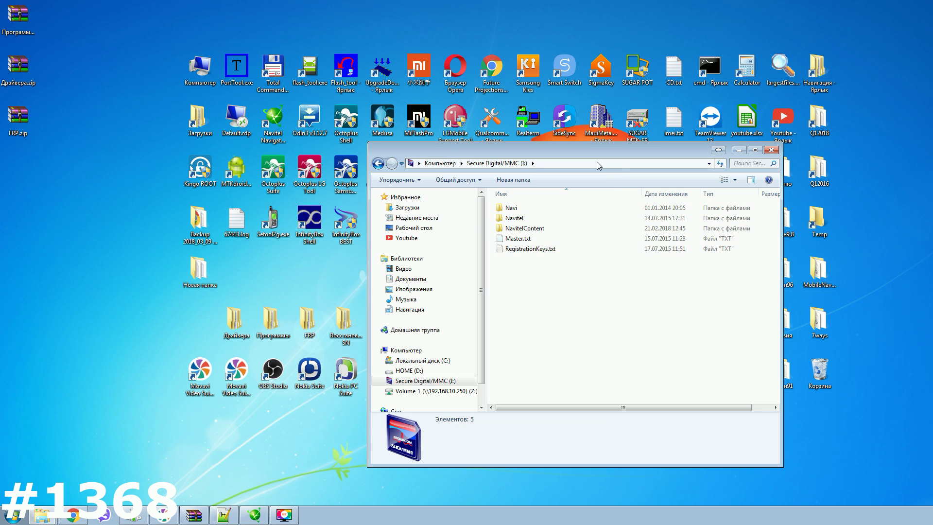
left_click(45, 515)
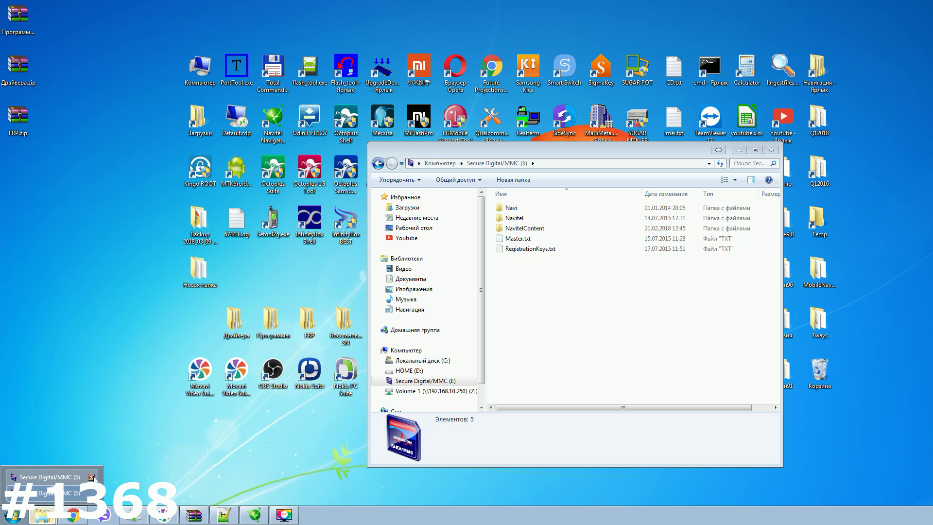
double_click(820, 121)
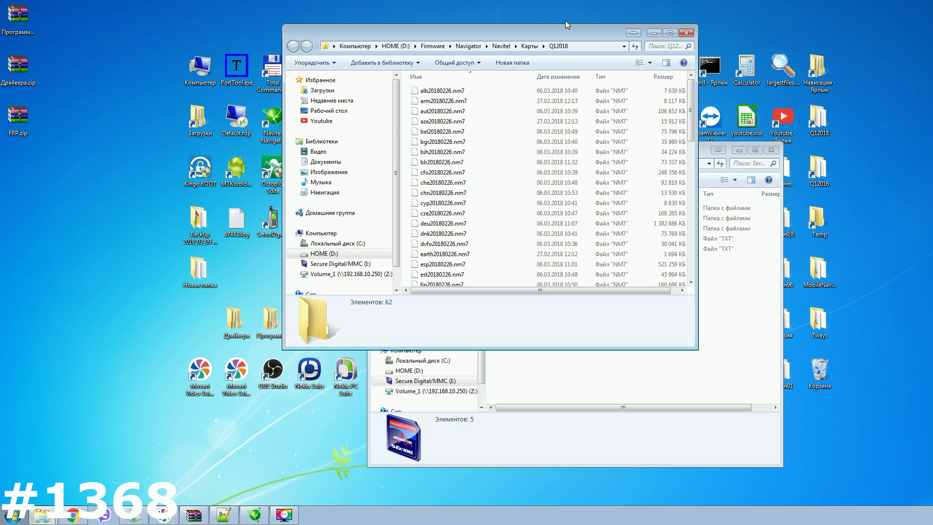
left_click_drag(565, 21, 314, 47)
left_click_drag(442, 129, 440, 218)
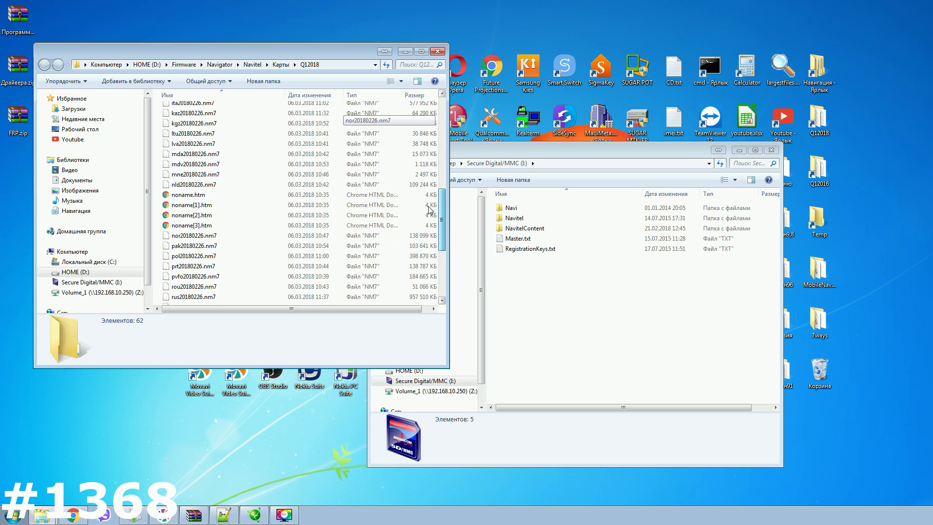
left_click(438, 53)
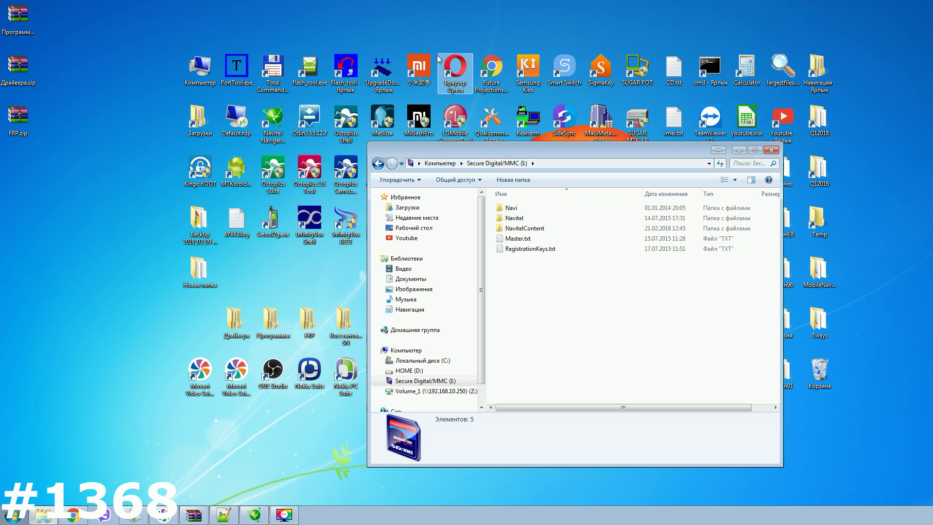
Open the Navitel update center, review the list of available updates and leave it without updating.
left_click(285, 126)
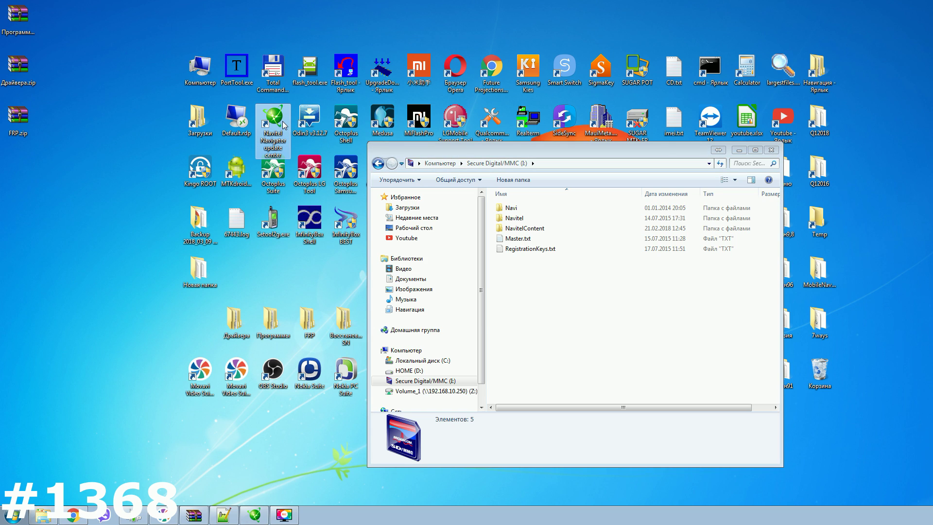
key("Return")
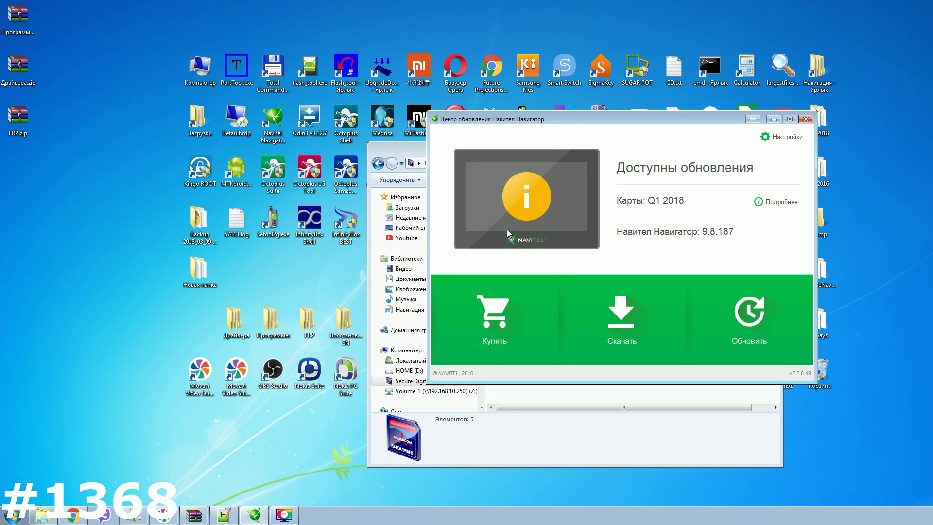
left_click(742, 306)
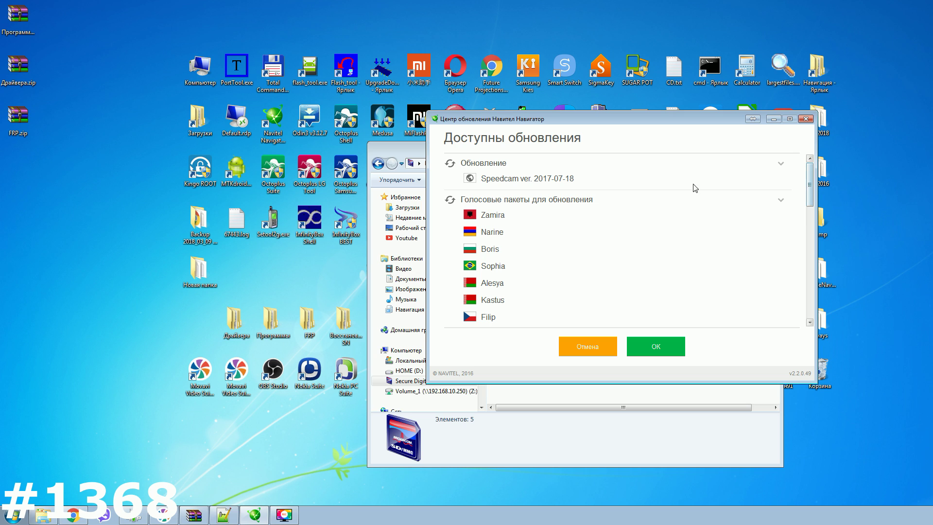
left_click_drag(809, 178, 783, 189)
left_click(600, 348)
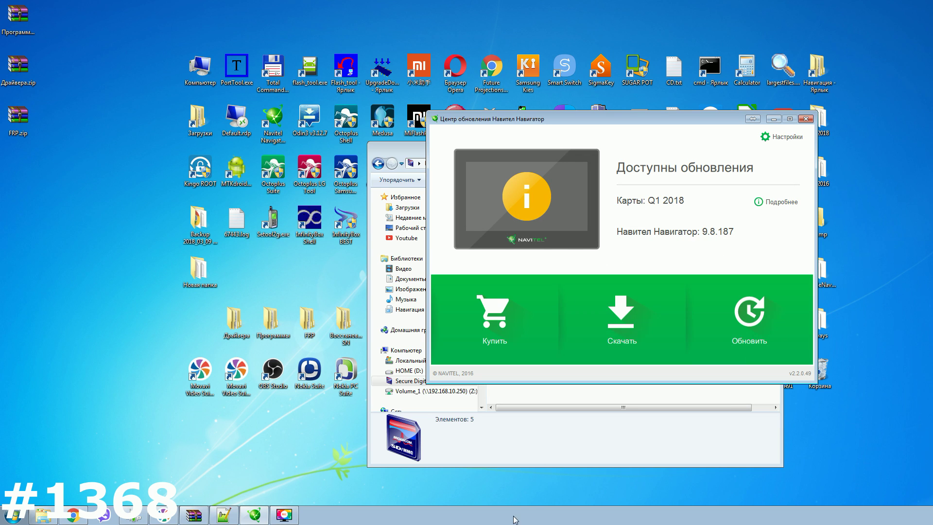
Inspect the map files in the card's NavitelContent\Maps folder, return to the card root and move its window beside the update center.
left_click(614, 454)
double_click(508, 228)
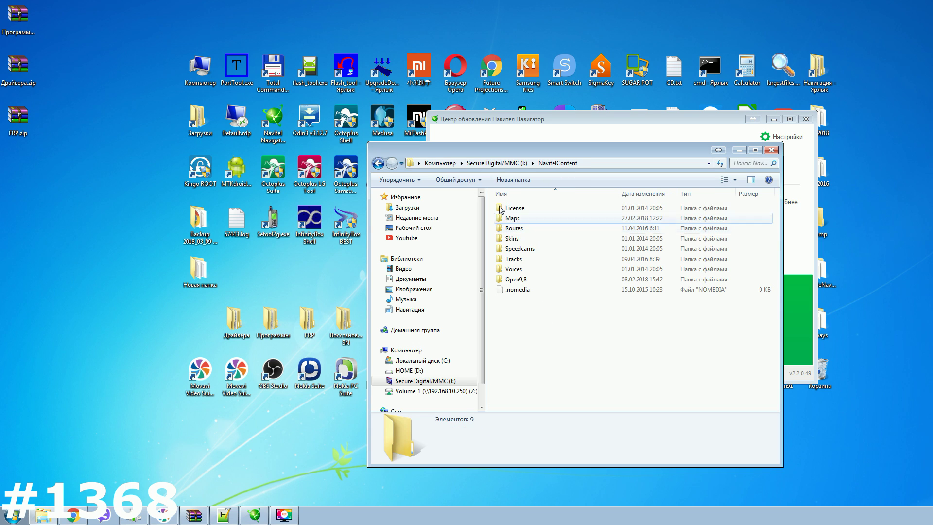
double_click(512, 218)
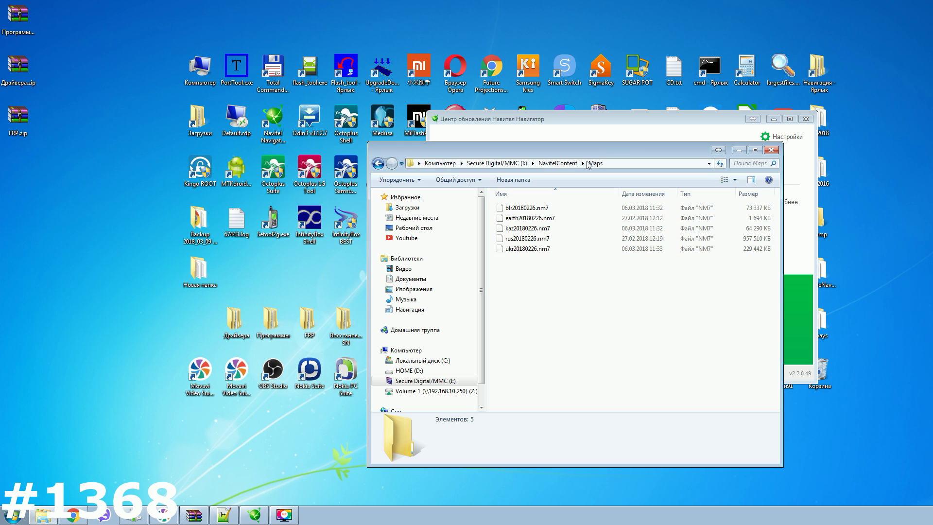
left_click(554, 163)
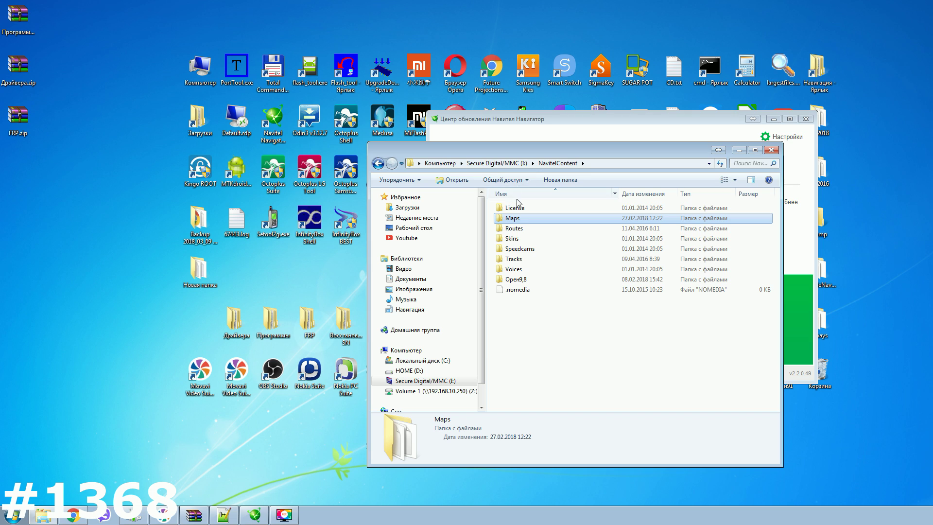
left_click(497, 164)
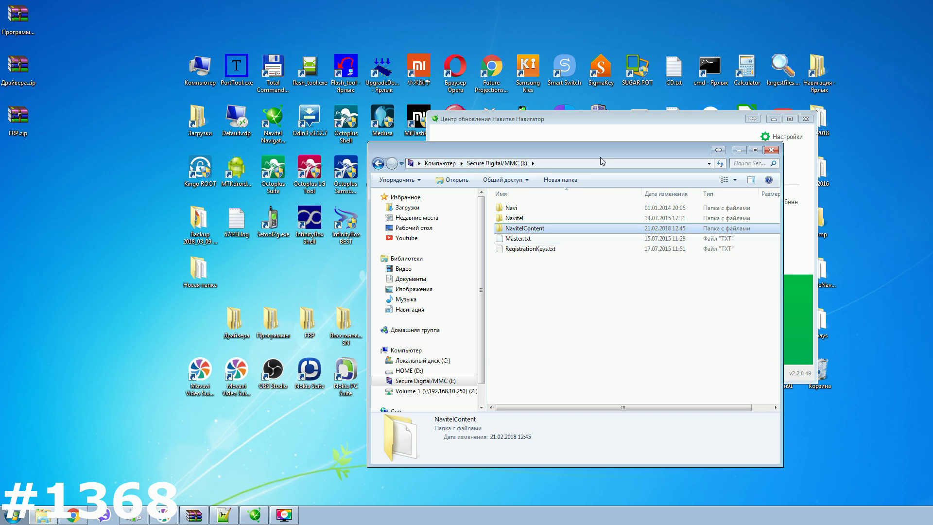
left_click_drag(602, 150, 331, 135)
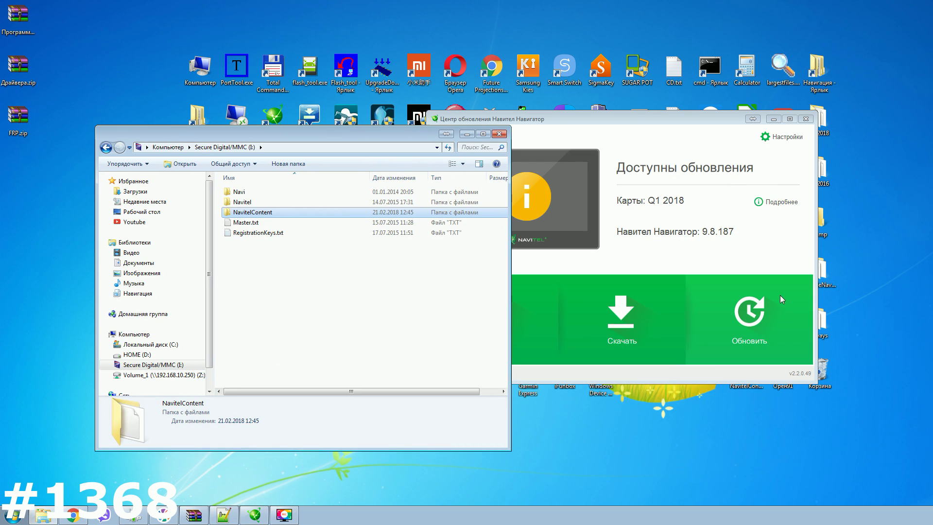
Review the update center's list of downloadable maps and voice packs, cancel the download and close the program.
left_click(621, 301)
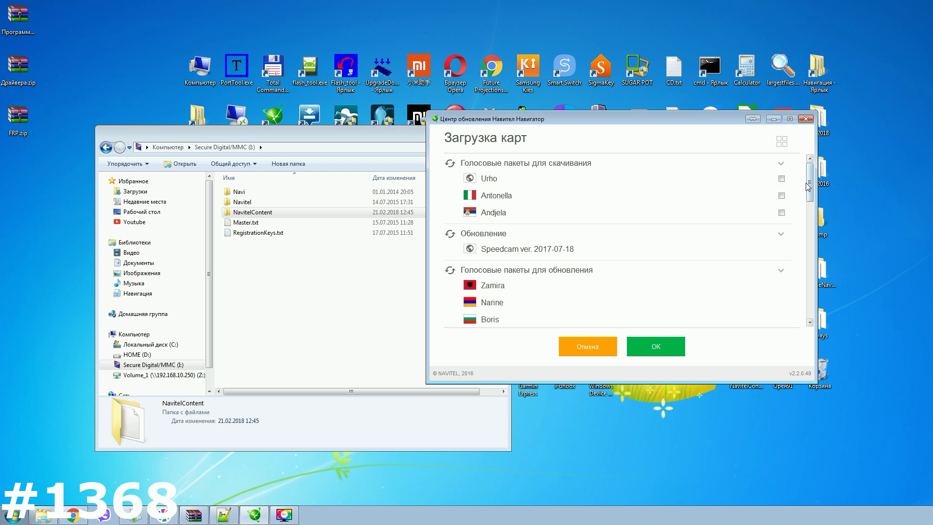
mouse_move(809, 196)
left_mouse_down()
mouse_move(809, 265)
mouse_move(809, 182)
left_mouse_up()
left_click(593, 352)
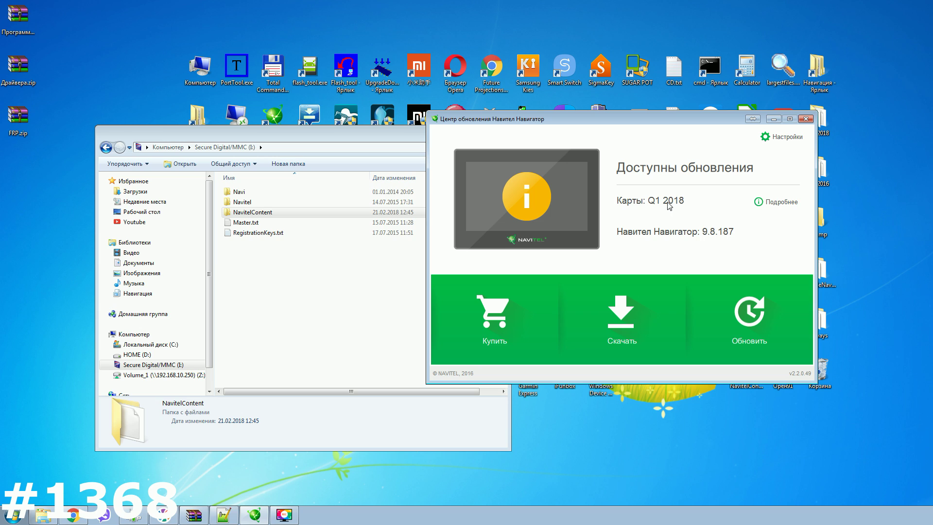
left_click(807, 121)
Locate SpeedCam.txt in the card's Navitel folder and check the speedcam files on the desktop.
double_click(250, 203)
scroll(516, 208, "down", 10)
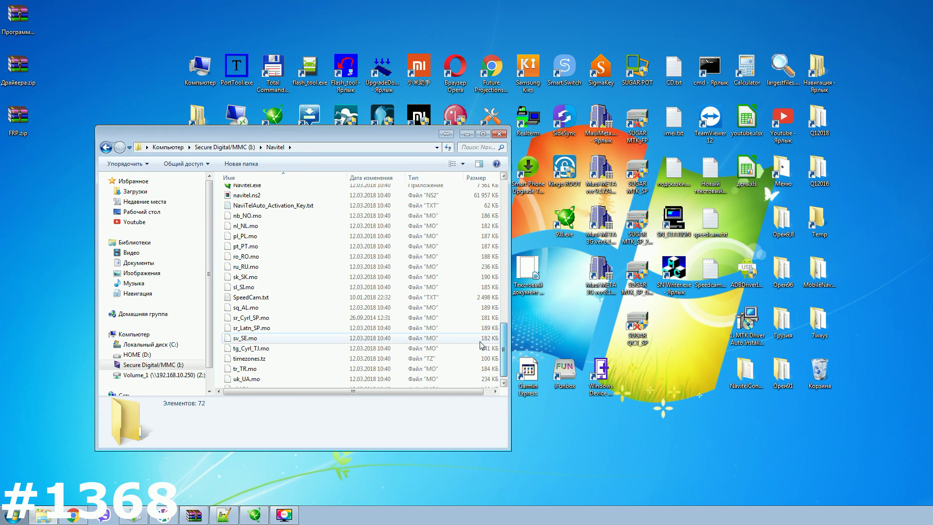
left_click(258, 297)
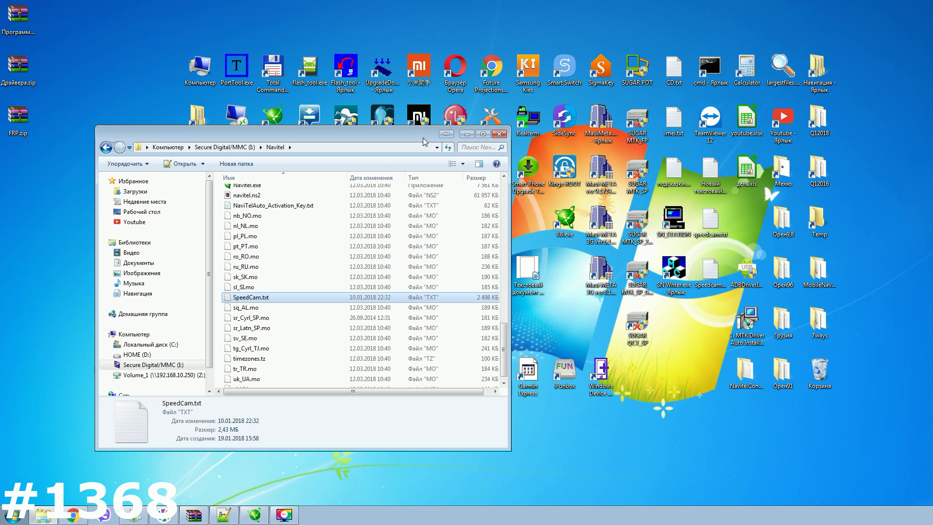
left_click(710, 226)
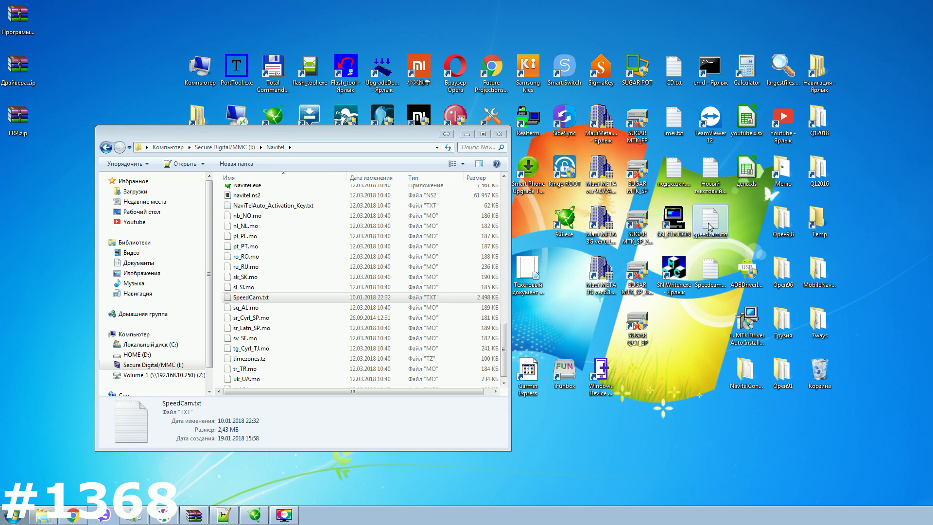
mouse_move(710, 227)
left_click_drag(713, 225, 698, 273)
left_click(180, 129)
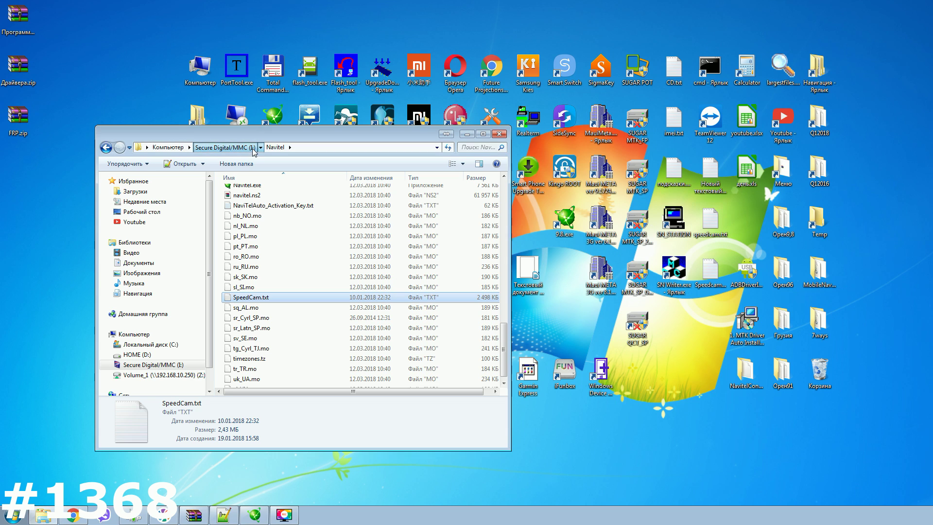
Check the Speedcams folder inside NavitelContent on the card and return to the card root.
left_click(223, 148)
double_click(246, 215)
double_click(249, 233)
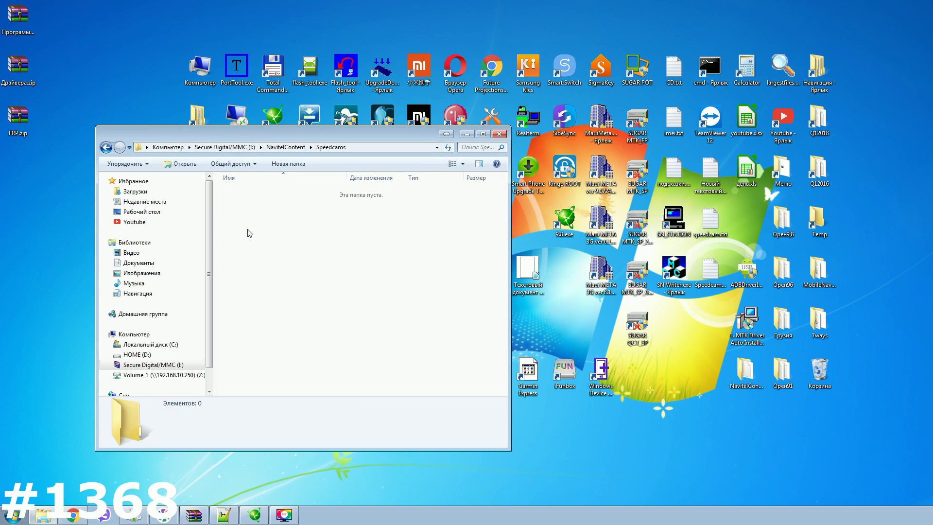
left_click(226, 148)
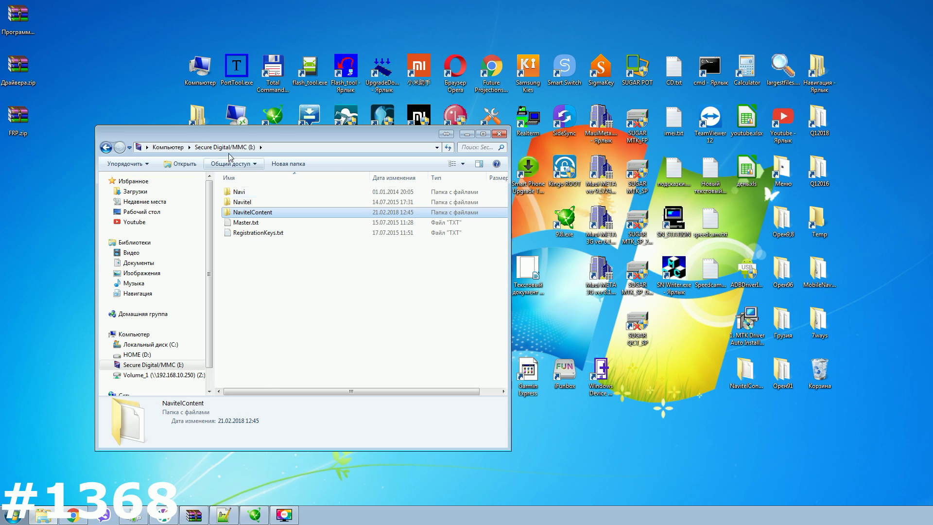
Check the Maps folder inside NavitelContent, then go back through the card root to the Computer drive overview.
left_click(260, 203)
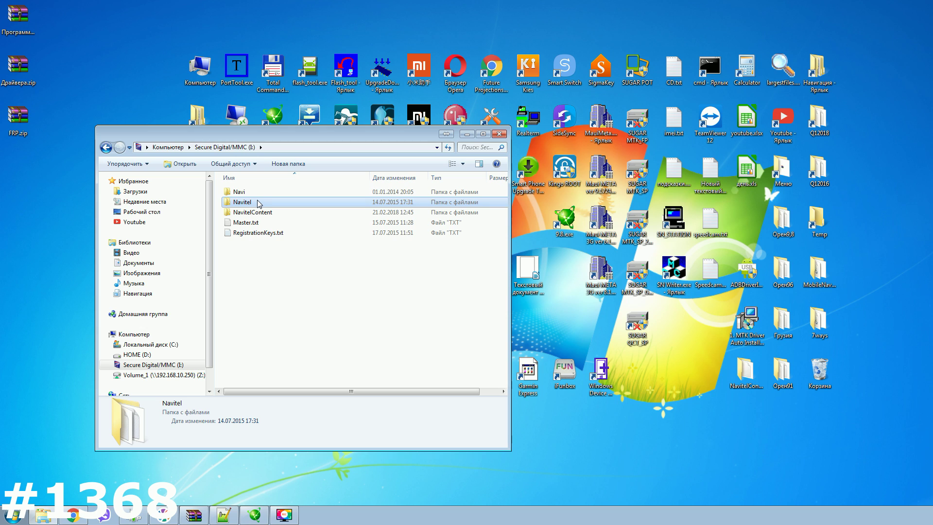
double_click(261, 213)
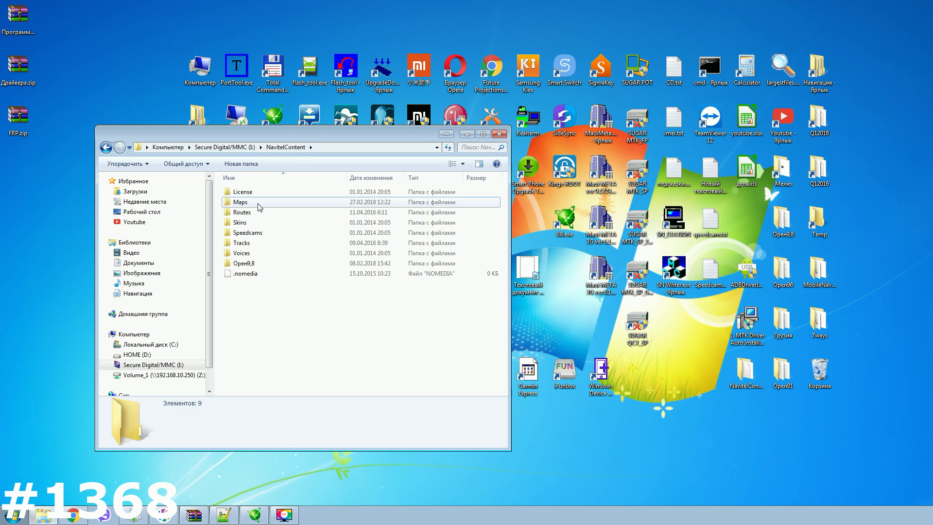
double_click(259, 203)
left_click(240, 147)
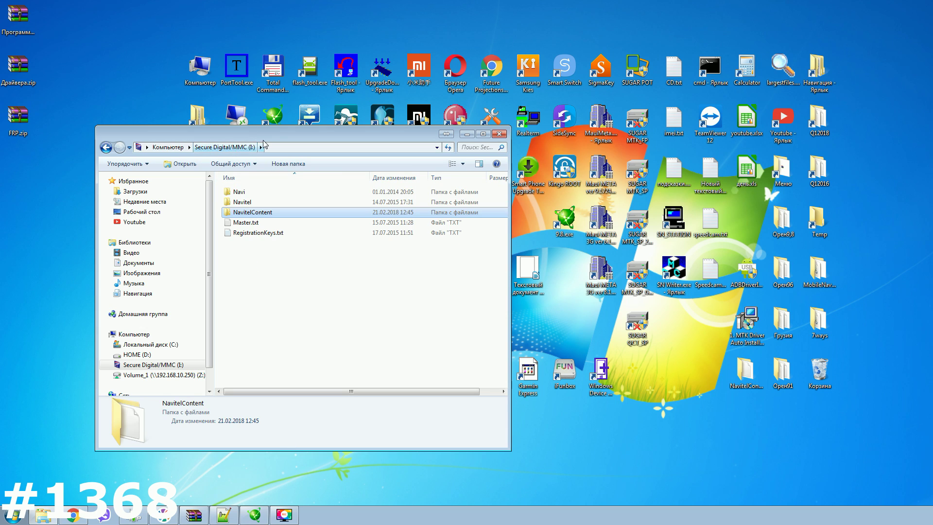
left_click(168, 147)
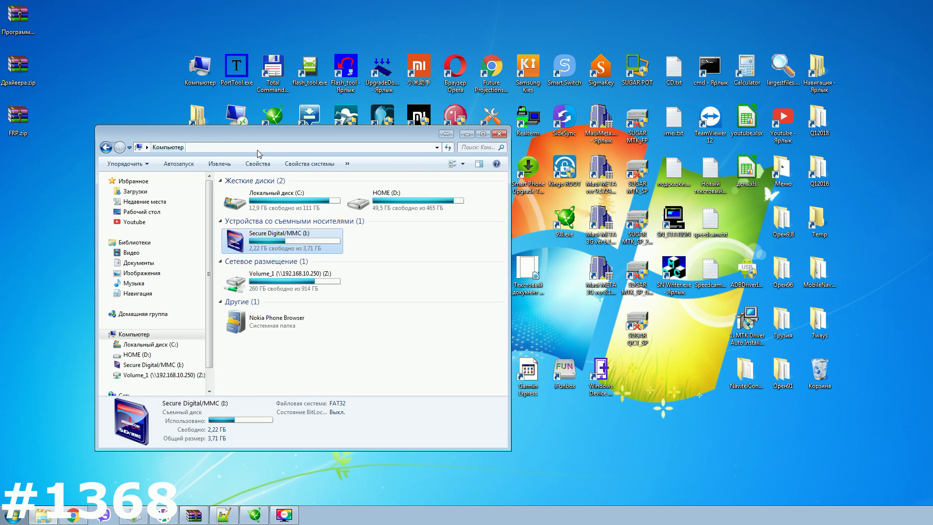